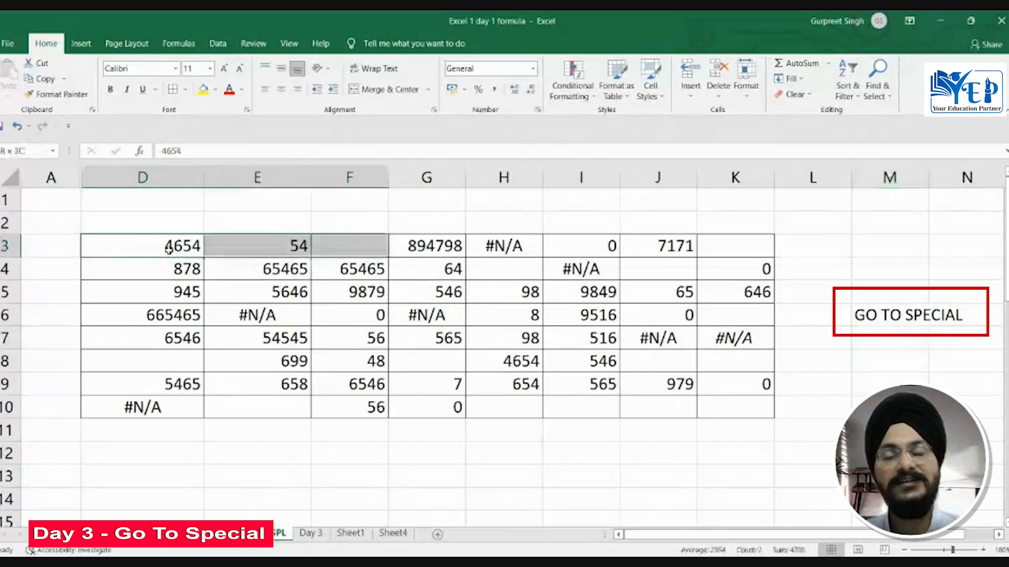
- Select the blank cells in the table D3:K10 with Go To Special and fill them all with XYZ
{"action": "key", "text": "shift+Down"}
{"action": "key", "text": "shift+Down"}
{"action": "key", "text": "shift+Down"}
{"action": "key", "text": "shift+Down"}
{"action": "key", "text": "shift+Down"}
{"action": "key", "text": "shift+Down"}
{"action": "key", "text": "shift+Down"}
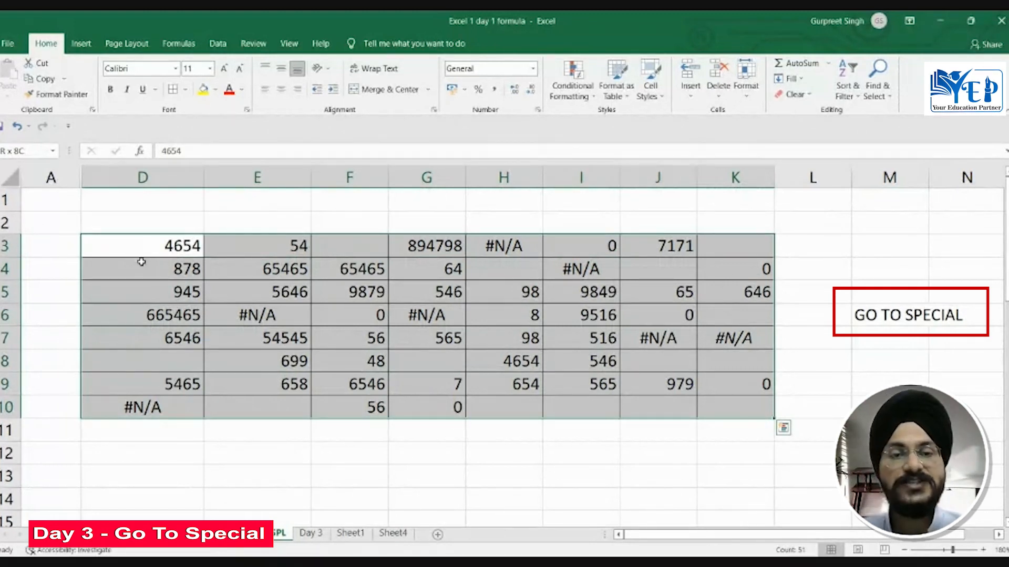
{"action": "key", "text": "ctrl+g"}
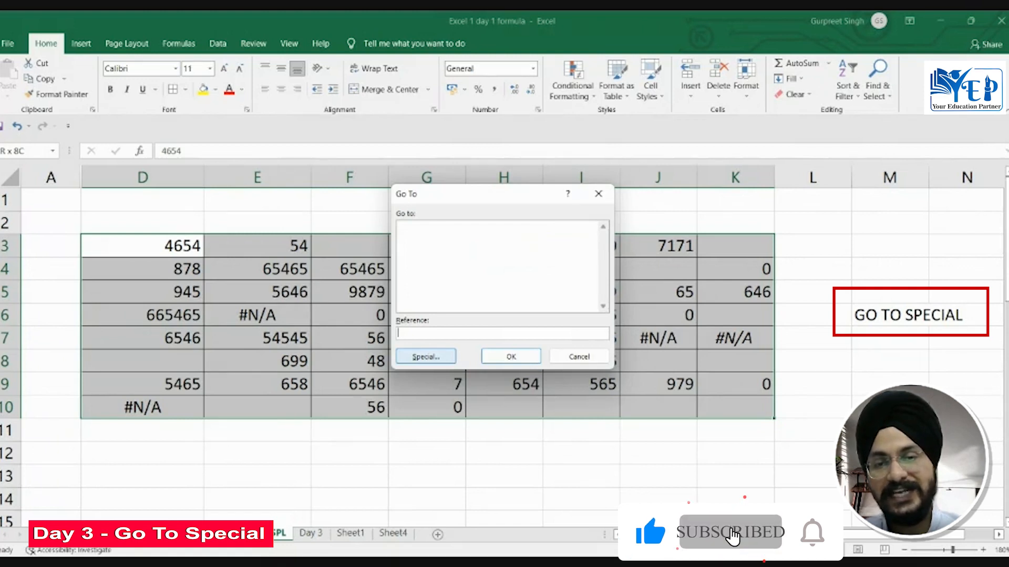
{"action": "left_click", "coordinate": [426, 357]}
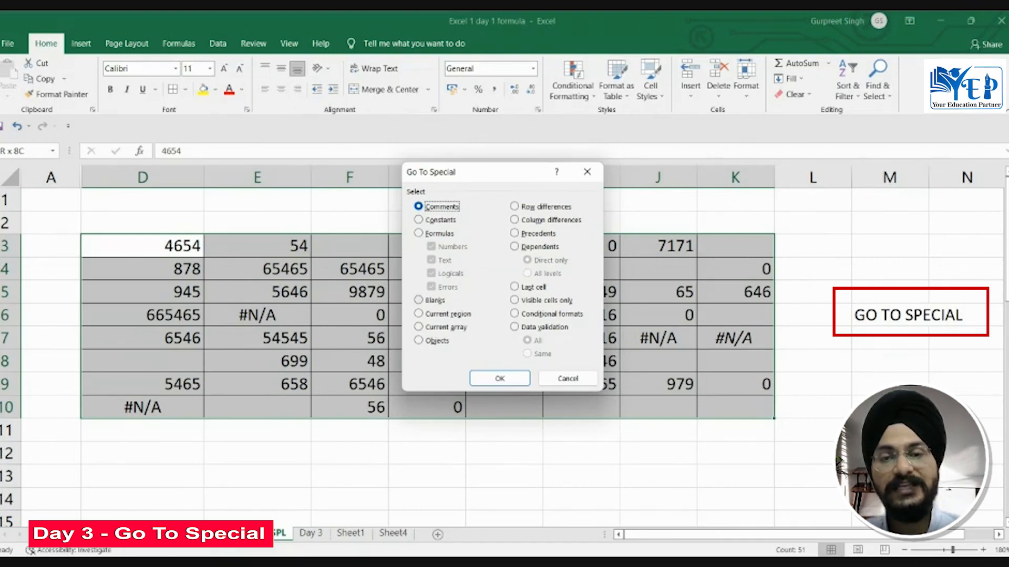
{"action": "left_click", "coordinate": [434, 300]}
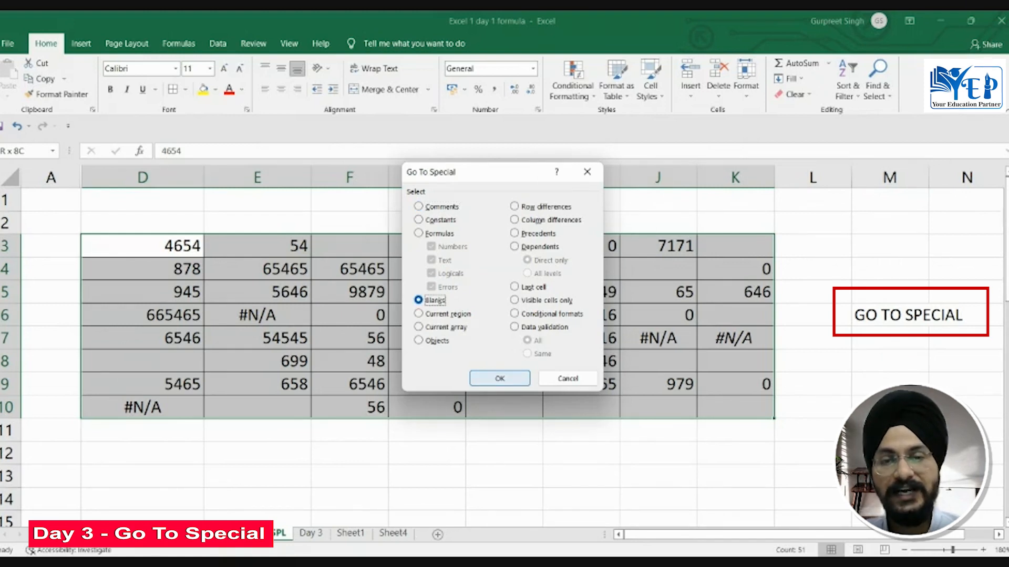
{"action": "left_click", "coordinate": [492, 379]}
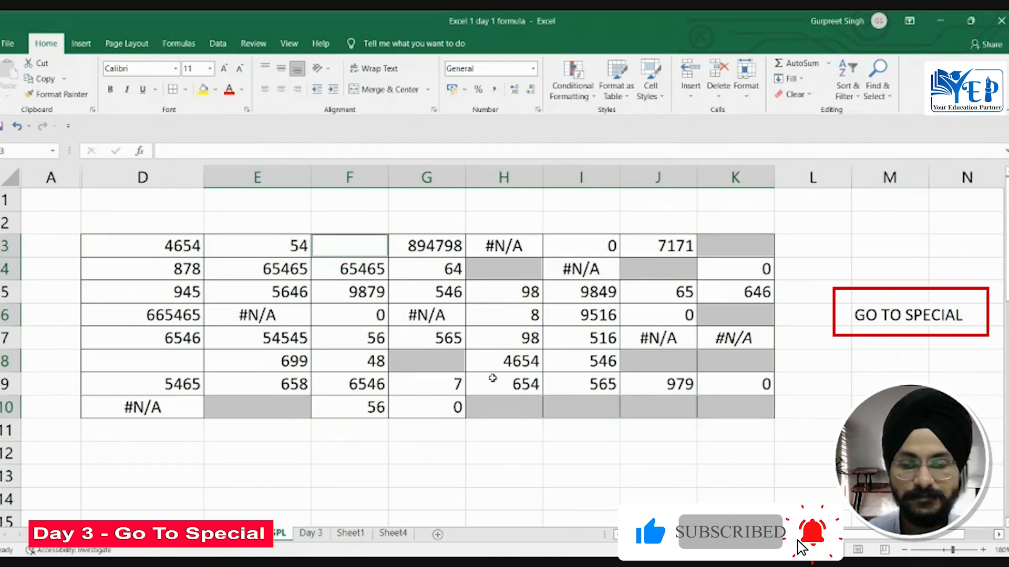
{"action": "type", "text": "X"}
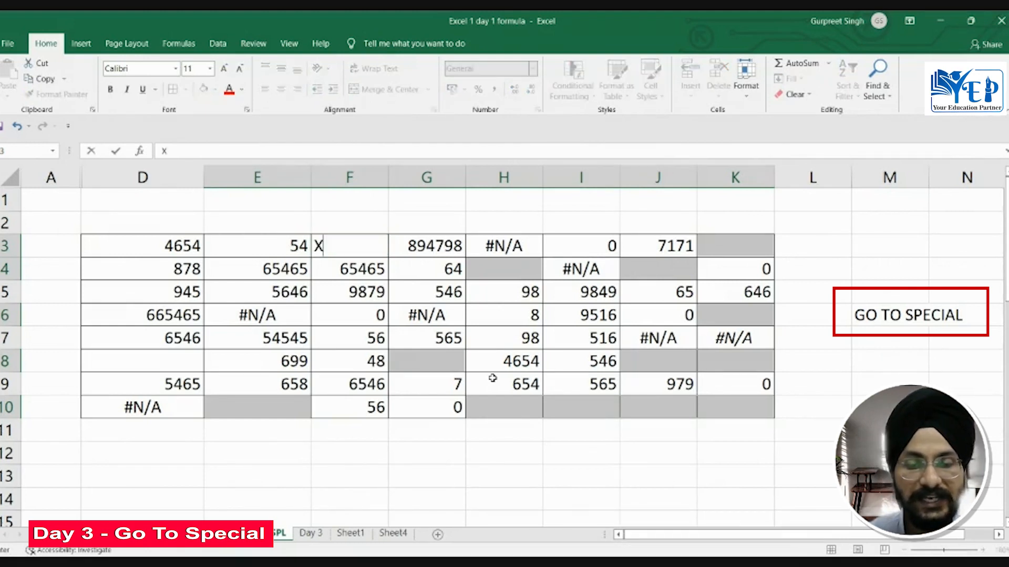
{"action": "type", "text": "YZ"}
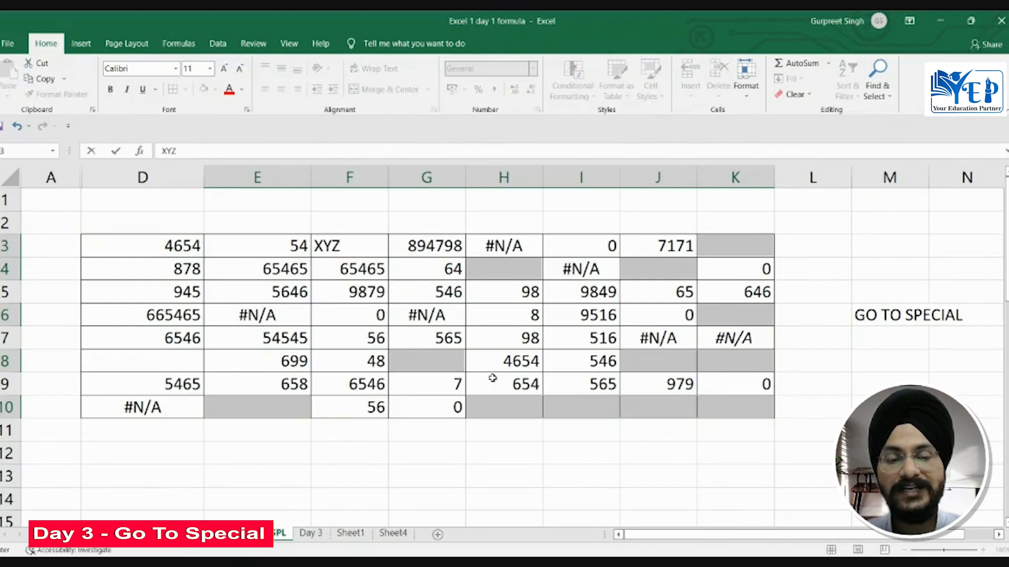
{"action": "key", "text": "ctrl+Return"}
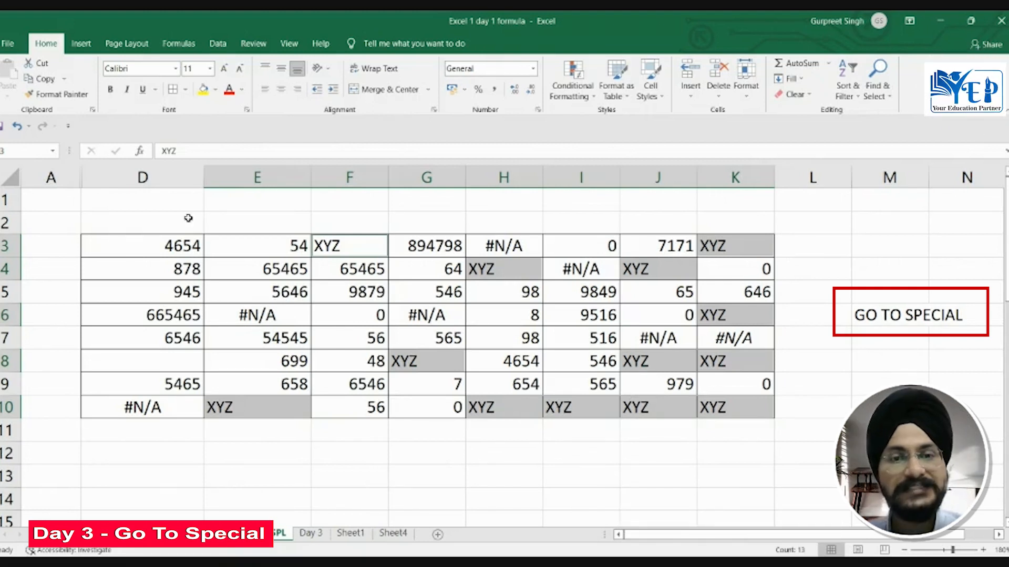
- Select only the error constants in D3:K10 with Go To Special and colour their text red
{"action": "left_click", "coordinate": [146, 247]}
{"action": "left_click_drag", "start_coordinate": [146, 246], "coordinate": [767, 411]}
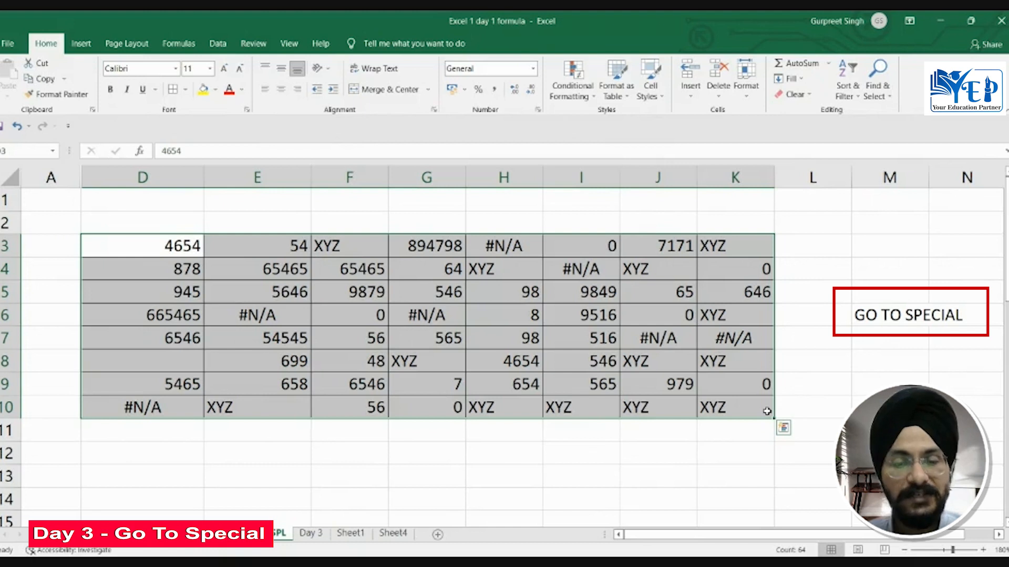
{"action": "key", "text": "ctrl+q"}
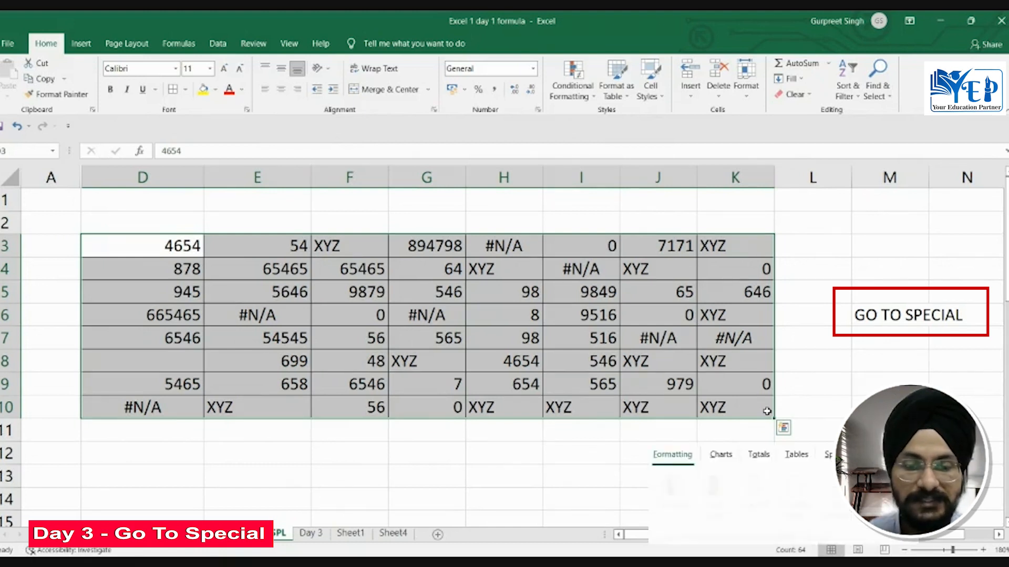
{"action": "key", "text": "Escape"}
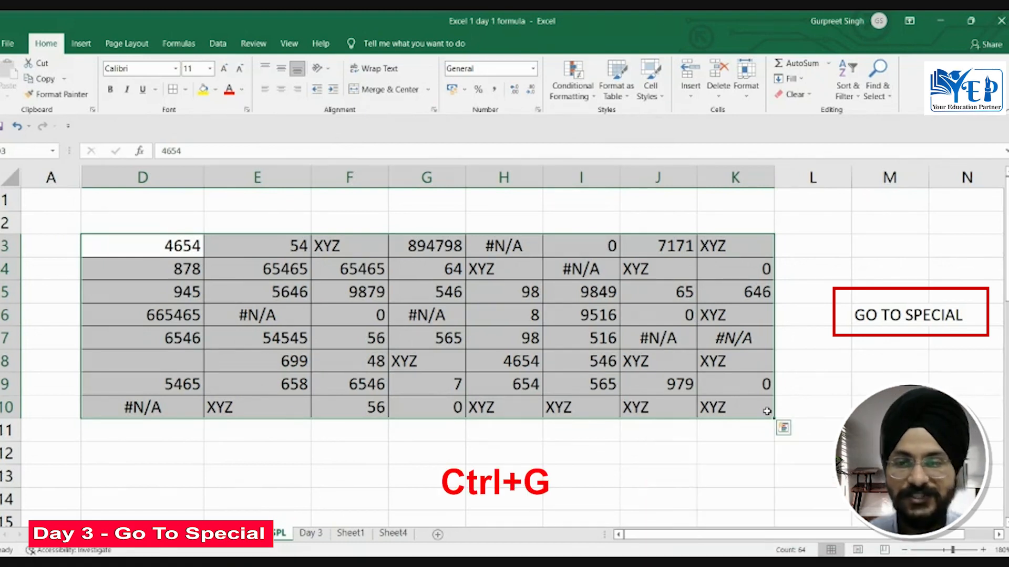
{"action": "key", "text": "ctrl+g"}
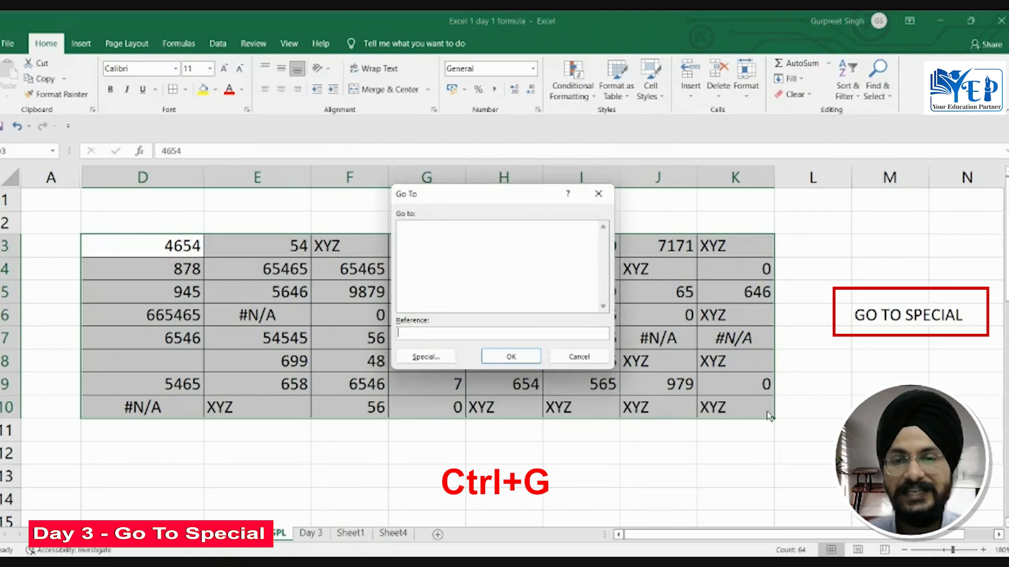
{"action": "key", "text": "alt+s"}
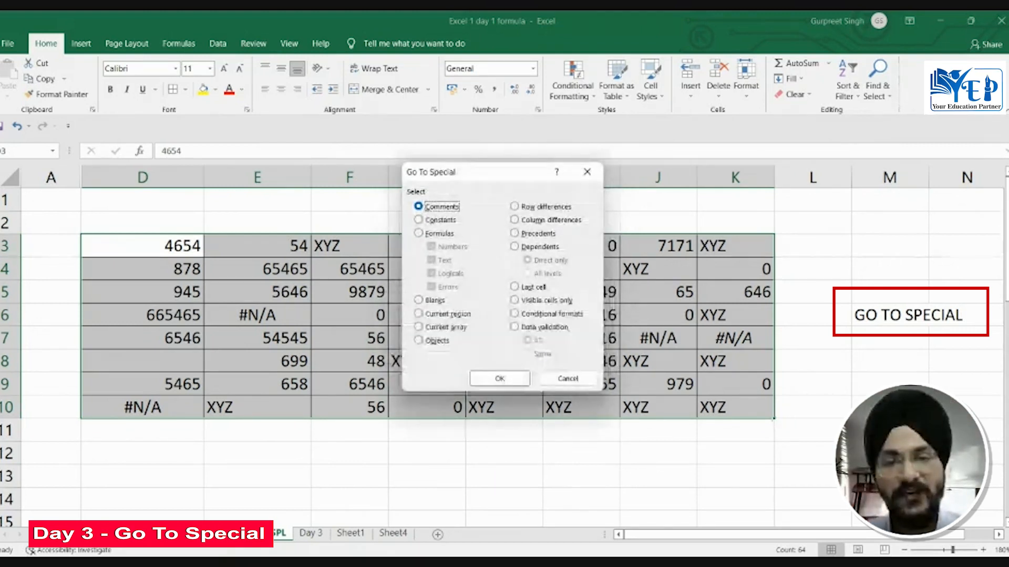
{"action": "key", "text": "Down"}
{"action": "left_click", "coordinate": [431, 247]}
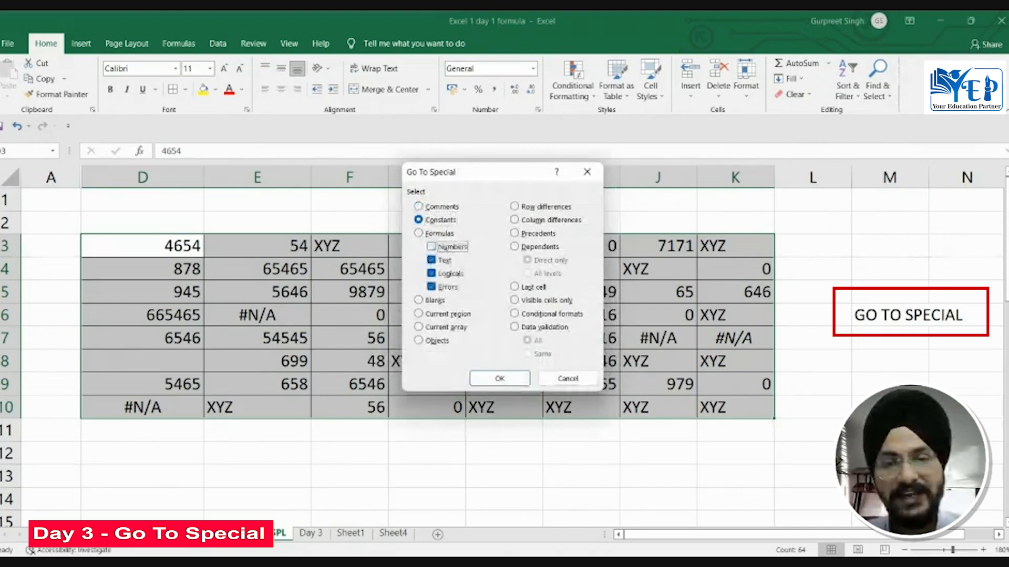
{"action": "left_click", "coordinate": [432, 260]}
{"action": "left_click", "coordinate": [431, 273]}
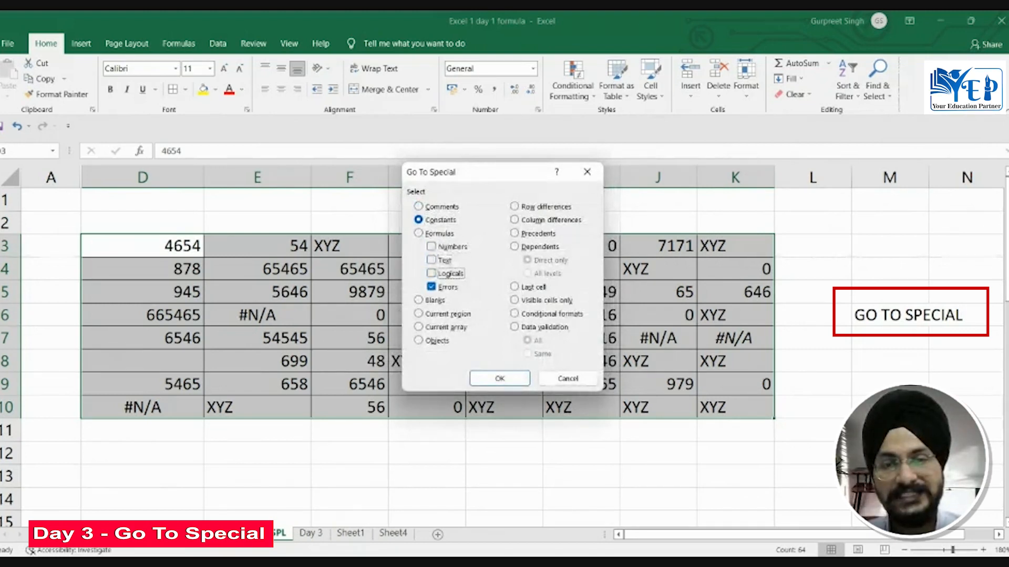
{"action": "left_click", "coordinate": [499, 379]}
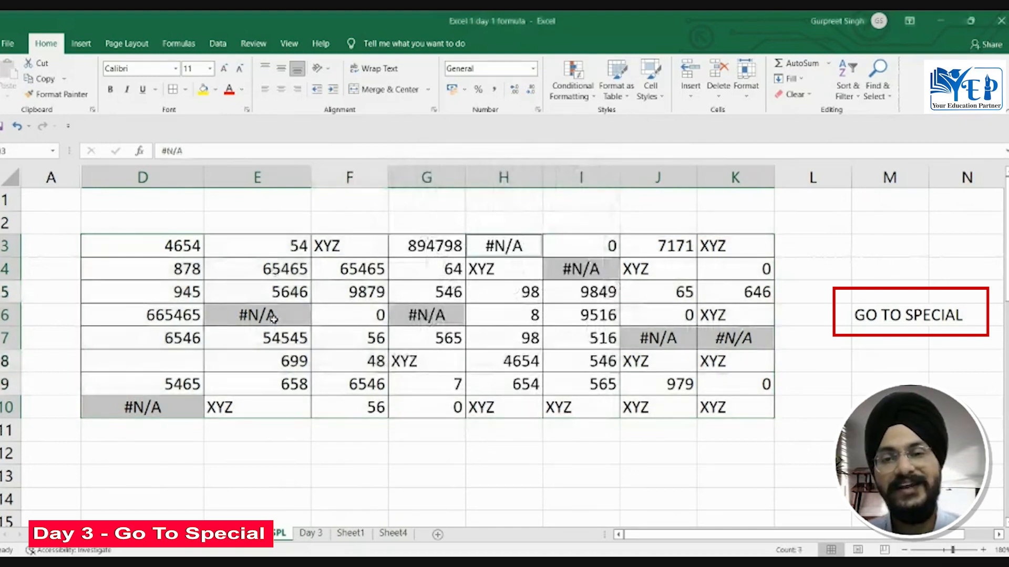
{"action": "left_click", "coordinate": [229, 91]}
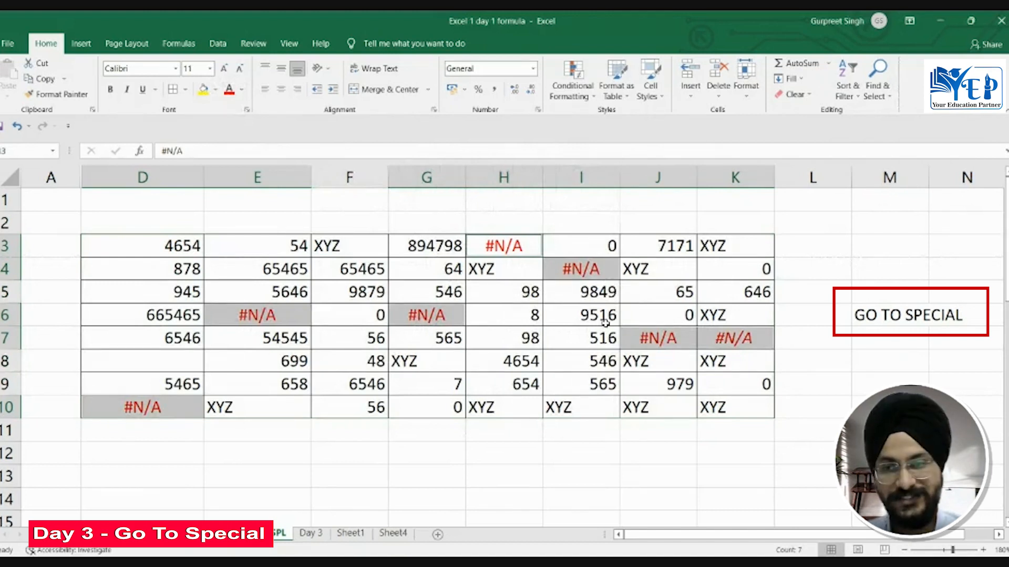
{"action": "left_click", "coordinate": [289, 468]}
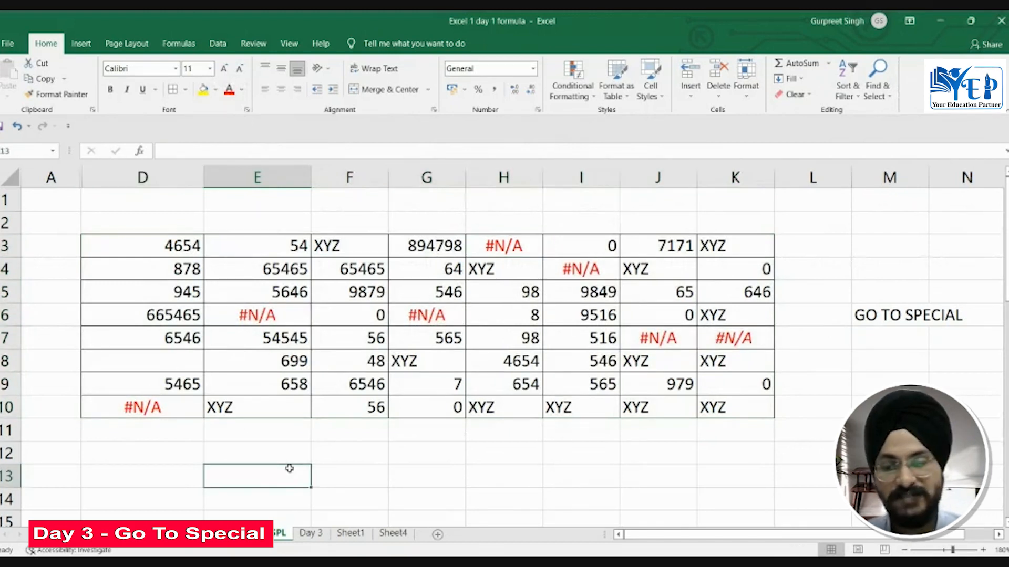
- Look through the student marks table in rows 17 to 37 for gaps in the Student Name column
{"action": "key", "text": "Down"}
{"action": "key", "text": "Down"}
{"action": "key", "text": "Down"}
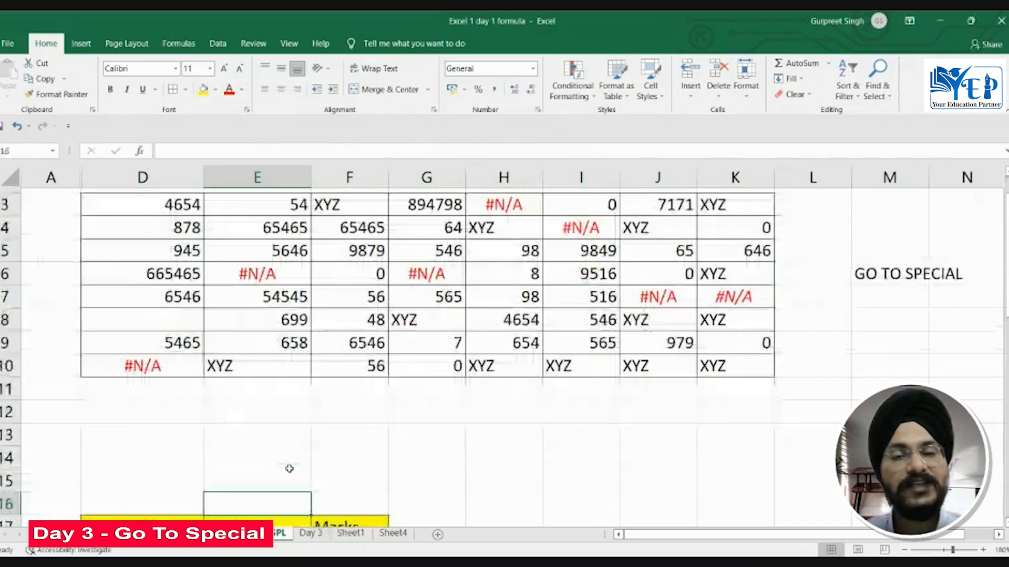
{"action": "key", "text": "Down"}
{"action": "key", "text": "Down"}
{"action": "key", "text": "Down"}
{"action": "key", "text": "Down"}
{"action": "key", "text": "Down"}
{"action": "key", "text": "Down"}
{"action": "key", "text": "Down"}
{"action": "key", "text": "Down"}
{"action": "key", "text": "Down"}
{"action": "key", "text": "Down"}
{"action": "key", "text": "Down"}
{"action": "key", "text": "Down"}
{"action": "key", "text": "Down"}
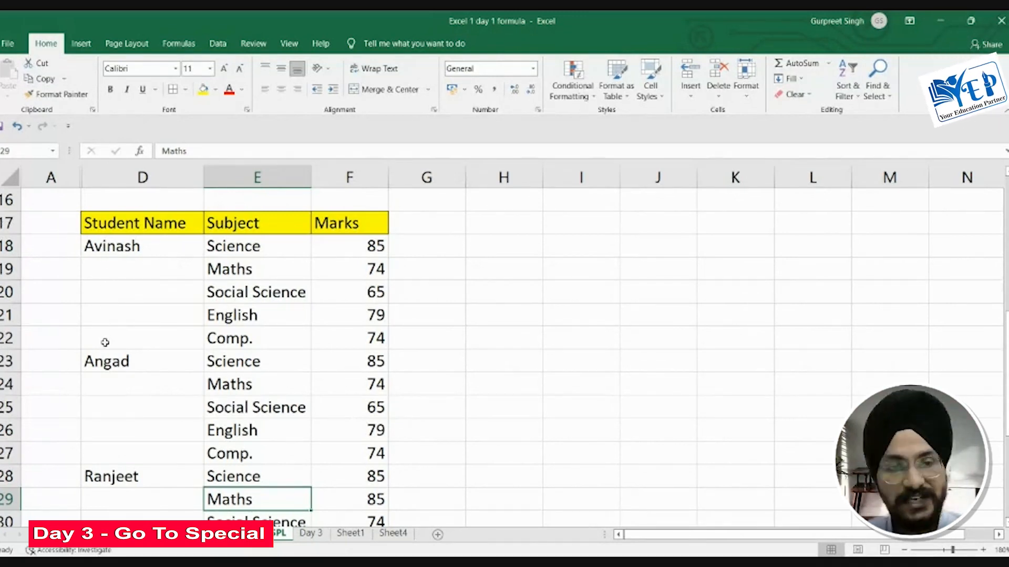
{"action": "key", "text": "Down"}
{"action": "key", "text": "Down"}
{"action": "key", "text": "Down"}
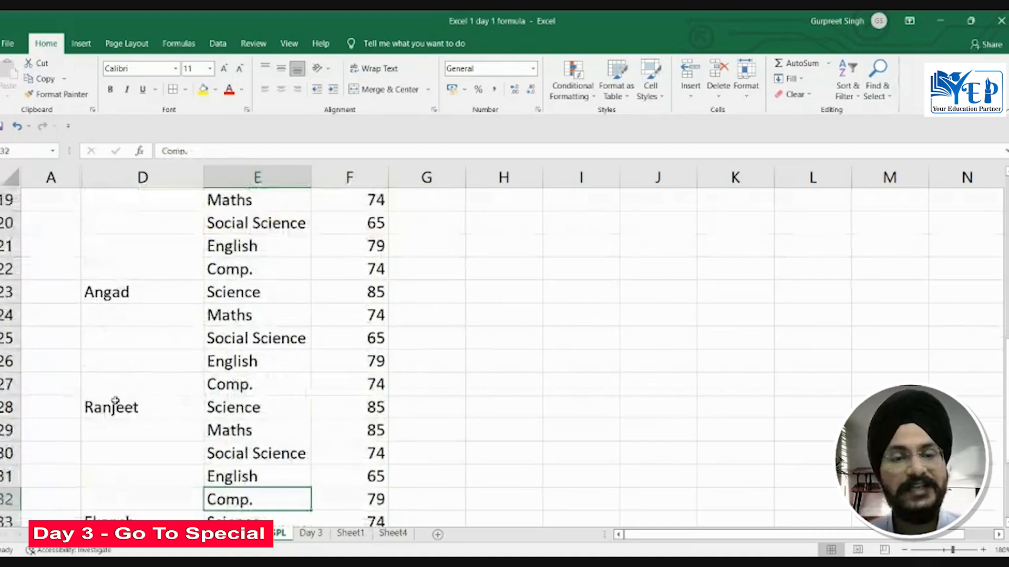
{"action": "key", "text": "Down"}
{"action": "key", "text": "Down"}
{"action": "key", "text": "Down"}
{"action": "key", "text": "Down"}
{"action": "key", "text": "Down"}
{"action": "key", "text": "Down"}
{"action": "key", "text": "Up"}
{"action": "key", "text": "Up"}
{"action": "key", "text": "Up"}
{"action": "key", "text": "Up"}
{"action": "key", "text": "Up"}
{"action": "key", "text": "Up"}
{"action": "key", "text": "Up"}
{"action": "key", "text": "Up"}
{"action": "key", "text": "Up"}
{"action": "key", "text": "Up"}
{"action": "key", "text": "Up"}
{"action": "key", "text": "Up"}
{"action": "key", "text": "Up"}
{"action": "key", "text": "Up"}
{"action": "key", "text": "Up"}
{"action": "key", "text": "Up"}
{"action": "key", "text": "Up"}
{"action": "key", "text": "Up"}
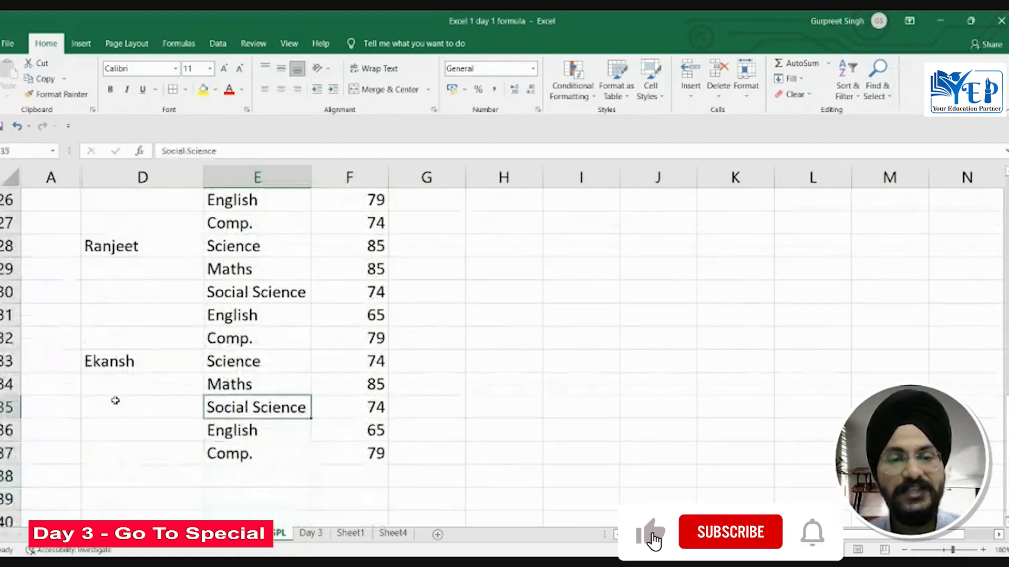
{"action": "key", "text": "Up"}
{"action": "key", "text": "Up"}
{"action": "key", "text": "Up"}
{"action": "key", "text": "Up"}
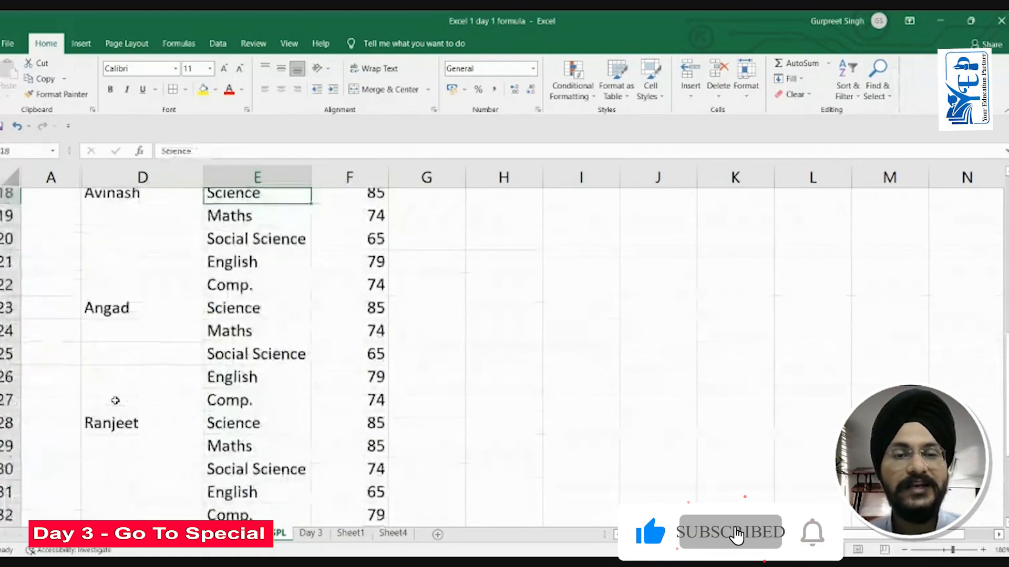
{"action": "key", "text": "Down"}
{"action": "key", "text": "Down"}
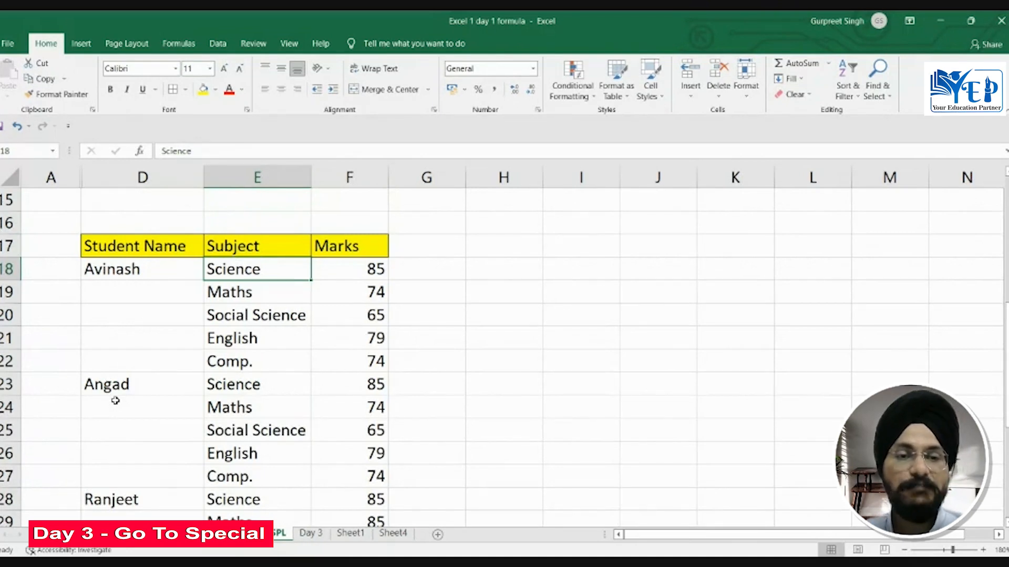
{"action": "left_click", "coordinate": [138, 269]}
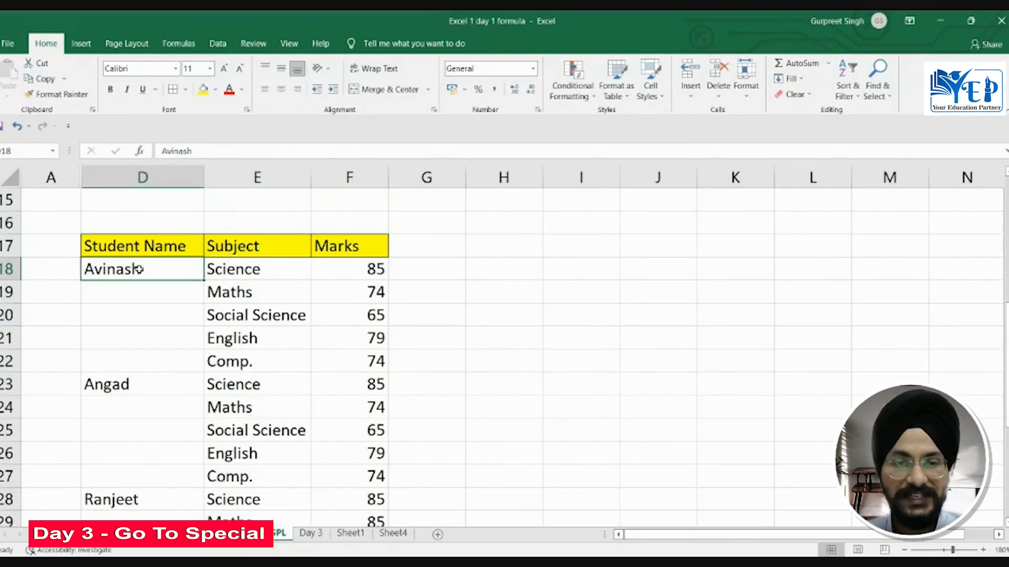
{"action": "key", "text": "shift+Down"}
{"action": "key", "text": "shift+Down"}
{"action": "key", "text": "shift+Down"}
{"action": "key", "text": "shift+Down"}
{"action": "key", "text": "shift+Down"}
{"action": "key", "text": "shift+Down"}
{"action": "key", "text": "shift+Down"}
{"action": "key", "text": "shift+Down"}
{"action": "key", "text": "shift+Down"}
{"action": "key", "text": "shift+Down"}
{"action": "key", "text": "shift+Down"}
{"action": "key", "text": "shift+Down"}
{"action": "key", "text": "shift+Down"}
{"action": "key", "text": "shift+Down"}
{"action": "key", "text": "shift+Down"}
{"action": "key", "text": "shift+Down"}
{"action": "key", "text": "shift+Down"}
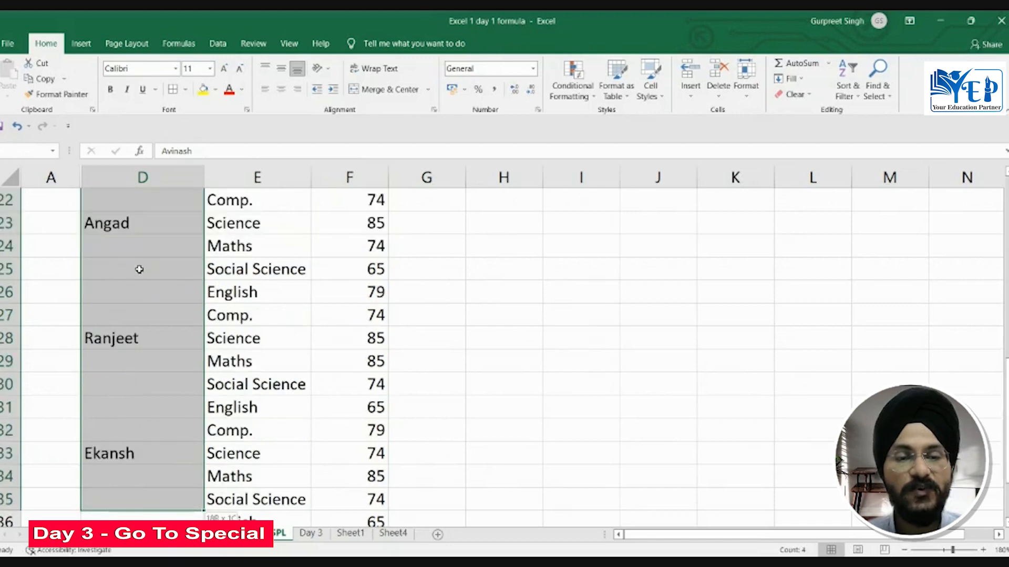
{"action": "key", "text": "shift+Down"}
{"action": "key", "text": "shift+Down"}
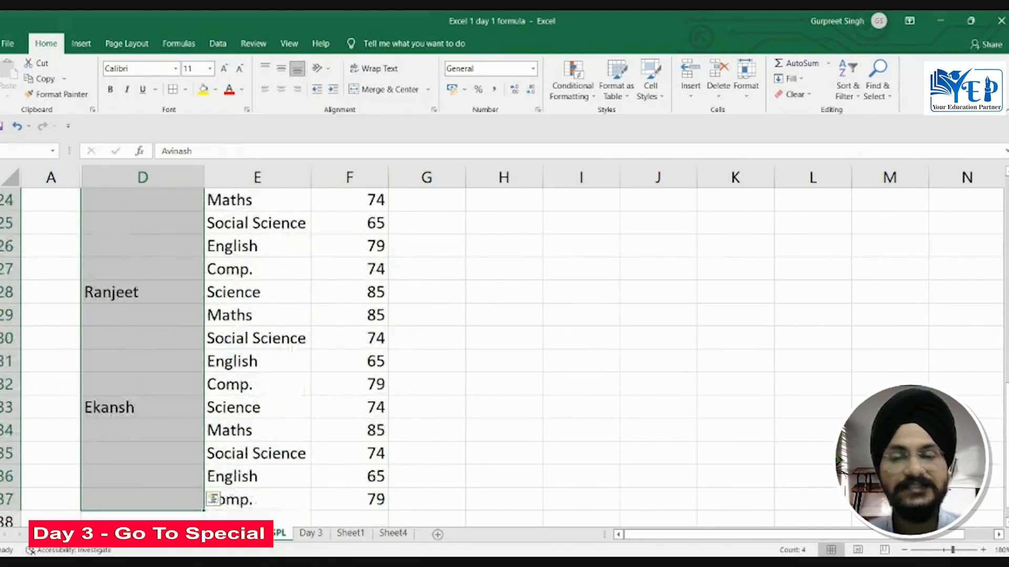
{"action": "scroll", "coordinate": [1002, 439], "scroll_direction": "up", "scroll_amount": 1}
{"action": "scroll", "coordinate": [1002, 439], "scroll_direction": "up", "scroll_amount": 2}
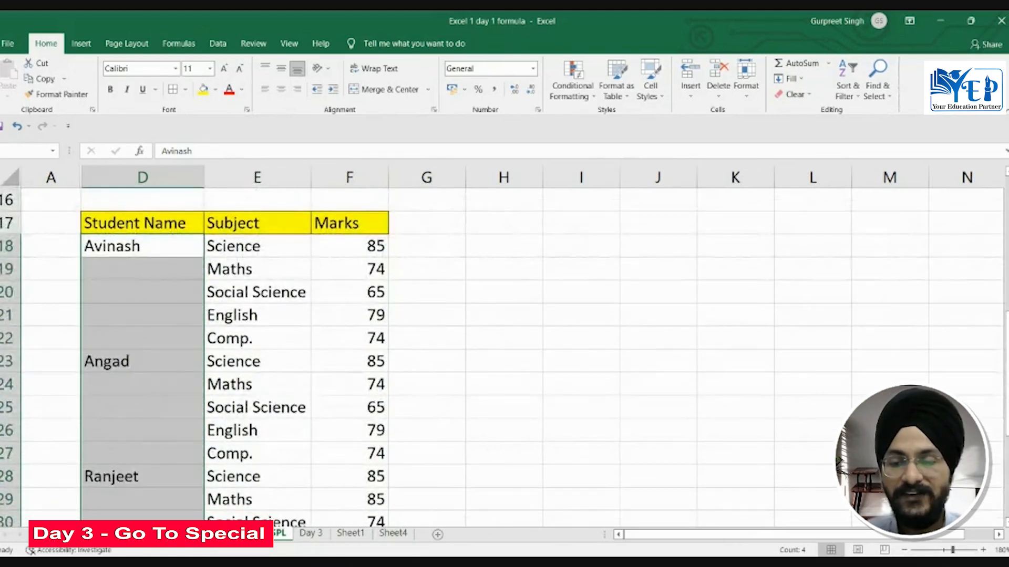
{"action": "type", "text": "="}
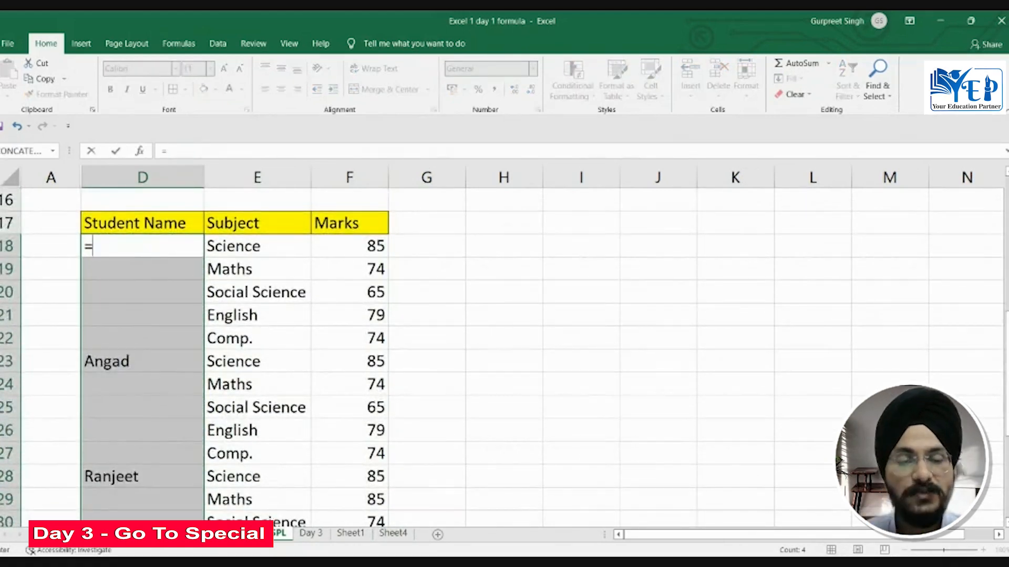
{"action": "key", "text": "Escape"}
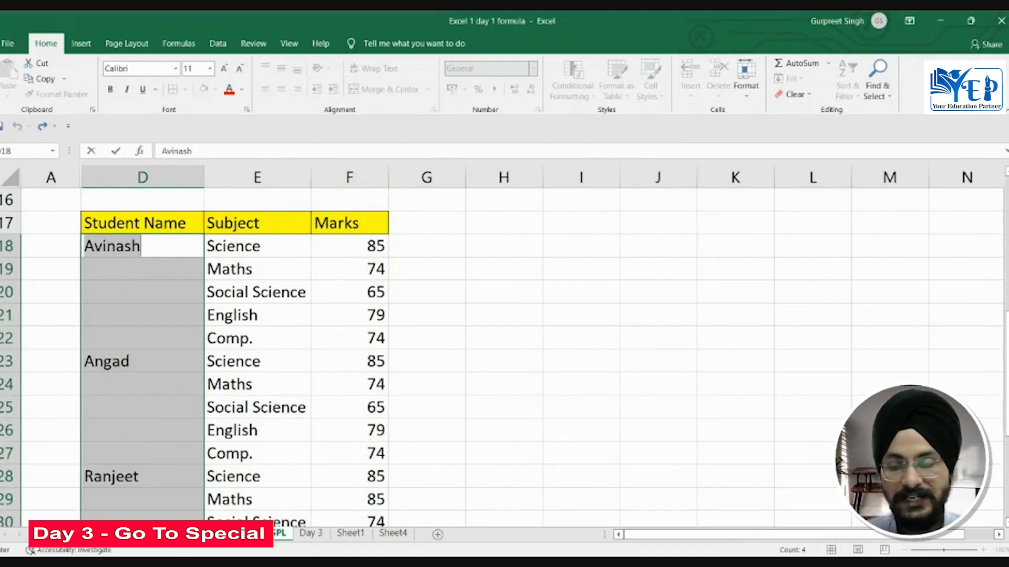
{"action": "key", "text": "Down"}
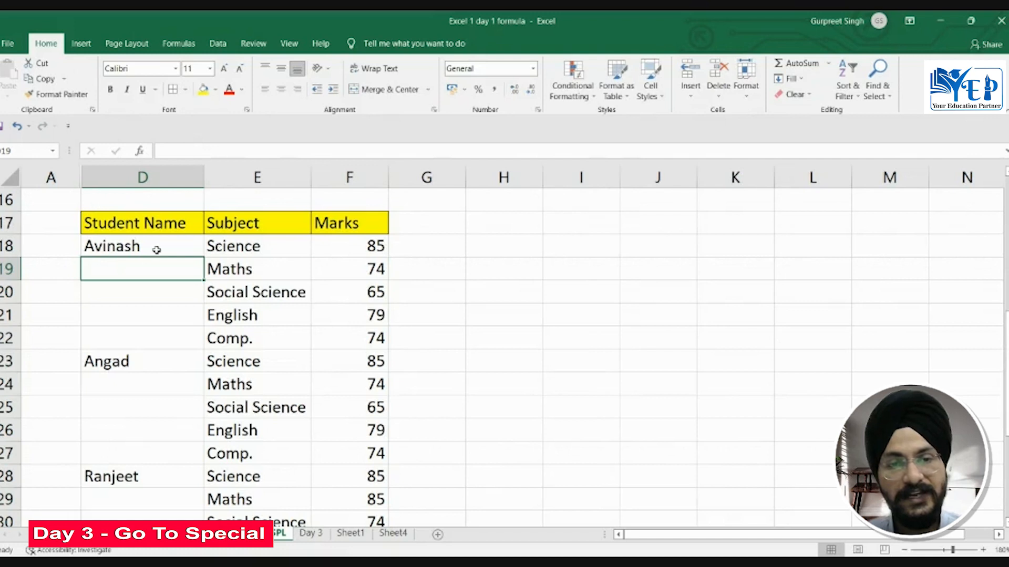
- Select the blank Student Name cells in D18:D37 with Go To Special and fill them all with the cell-above reference =D18
{"action": "left_click_drag", "start_coordinate": [155, 249], "coordinate": [169, 428]}
{"action": "key", "text": "ctrl+g"}
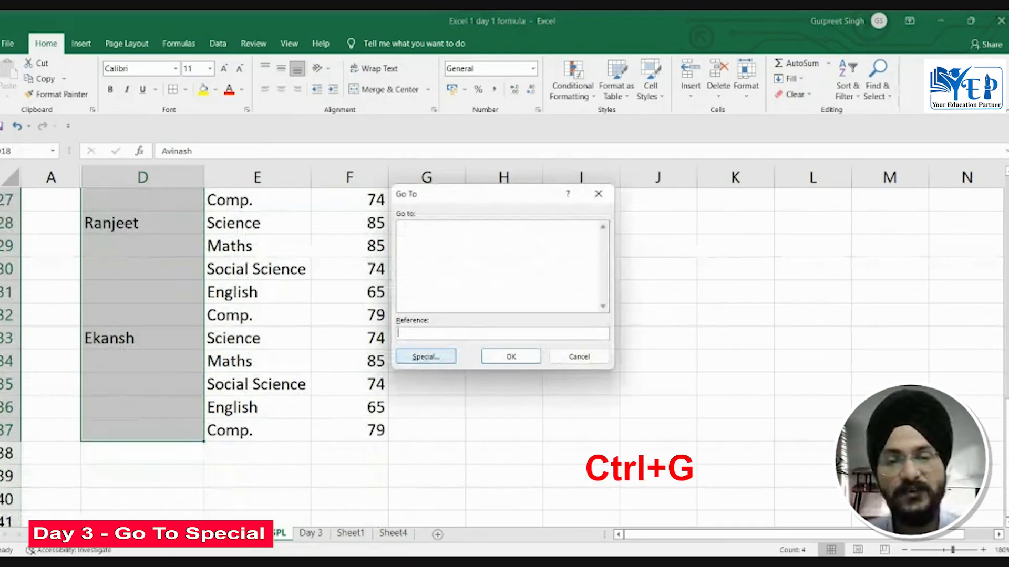
{"action": "left_click", "coordinate": [425, 357]}
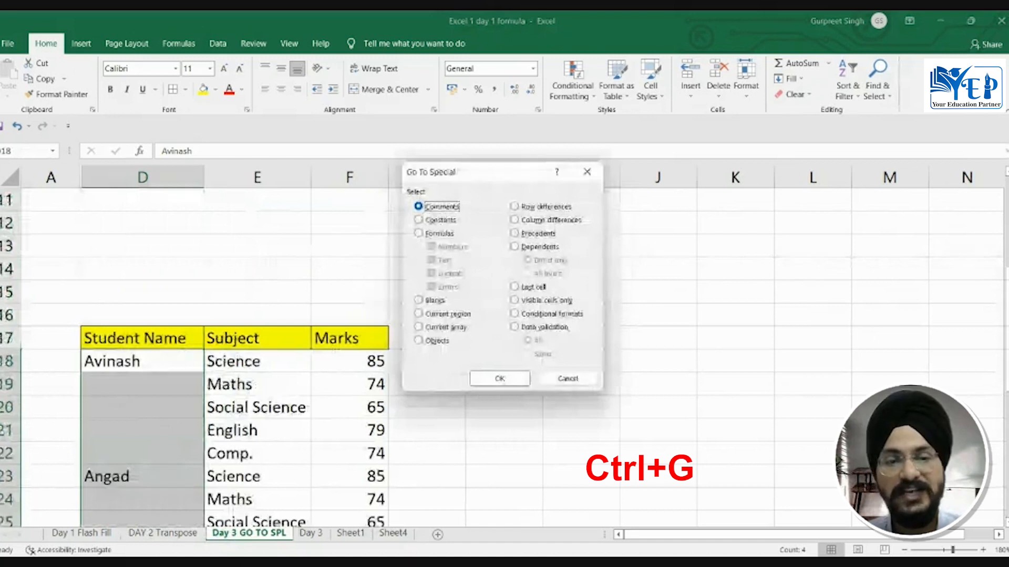
{"action": "left_click", "coordinate": [418, 300]}
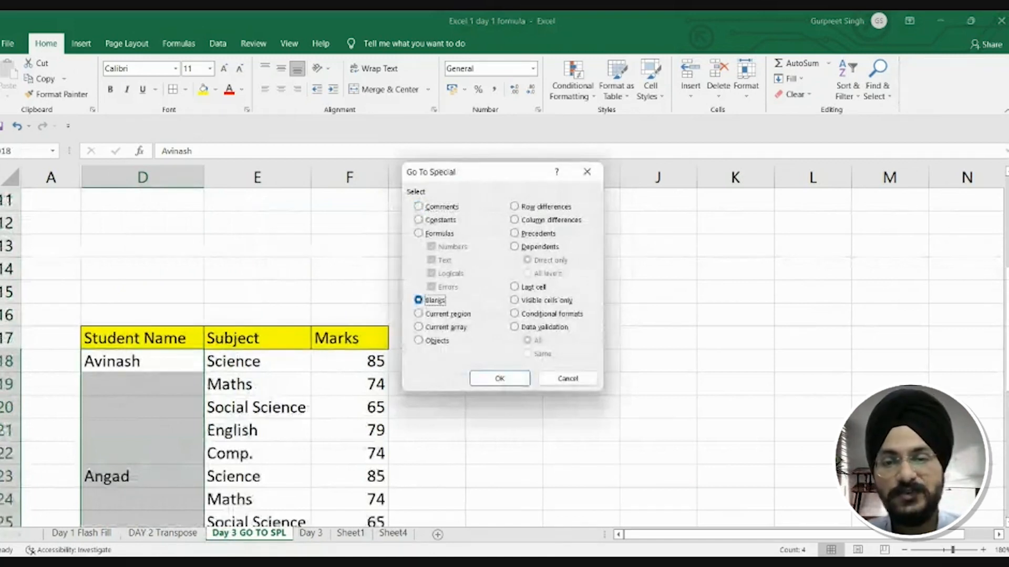
{"action": "left_click", "coordinate": [507, 380]}
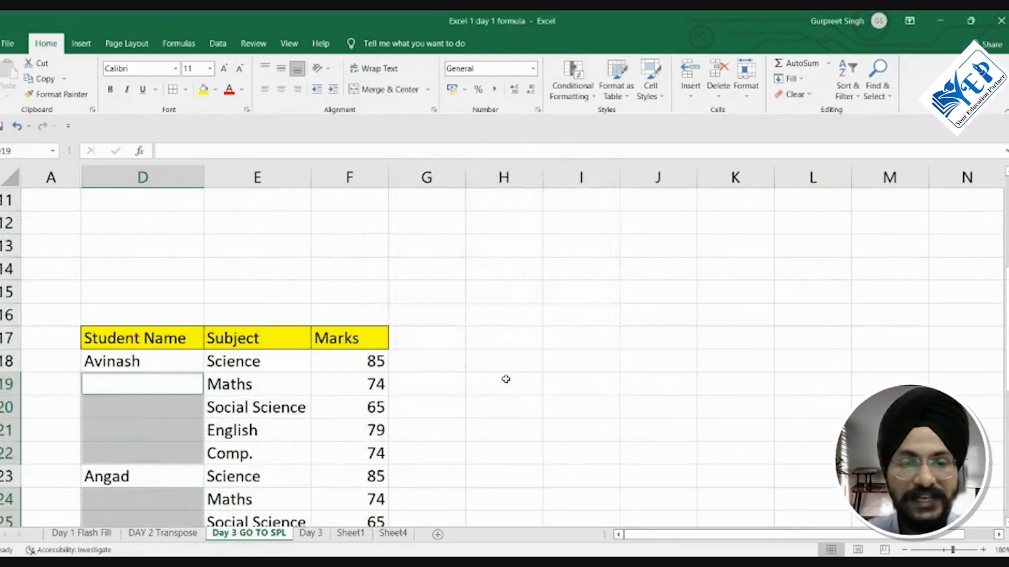
{"action": "type", "text": "="}
{"action": "key", "text": "Up"}
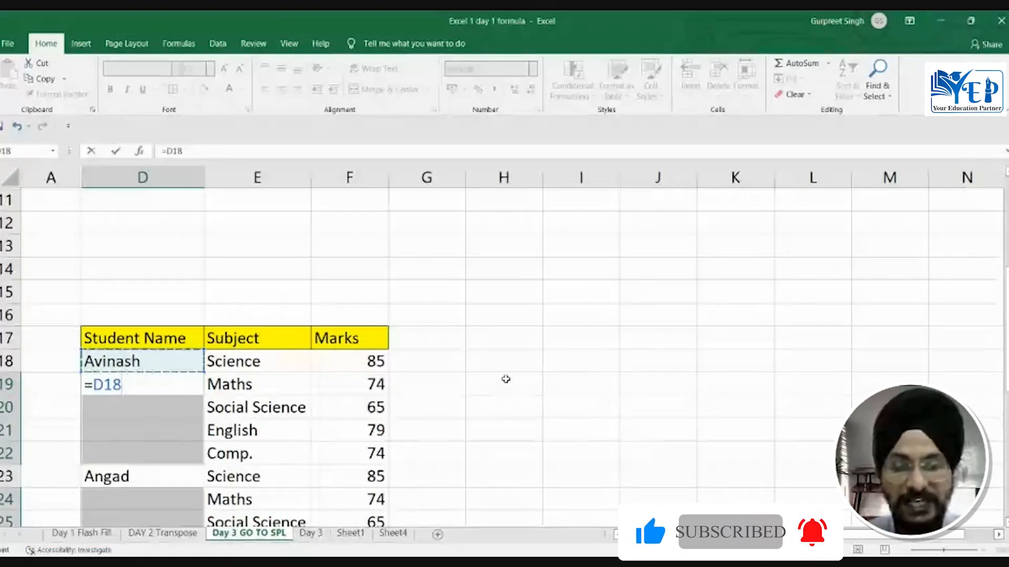
{"action": "key", "text": "ctrl+Return"}
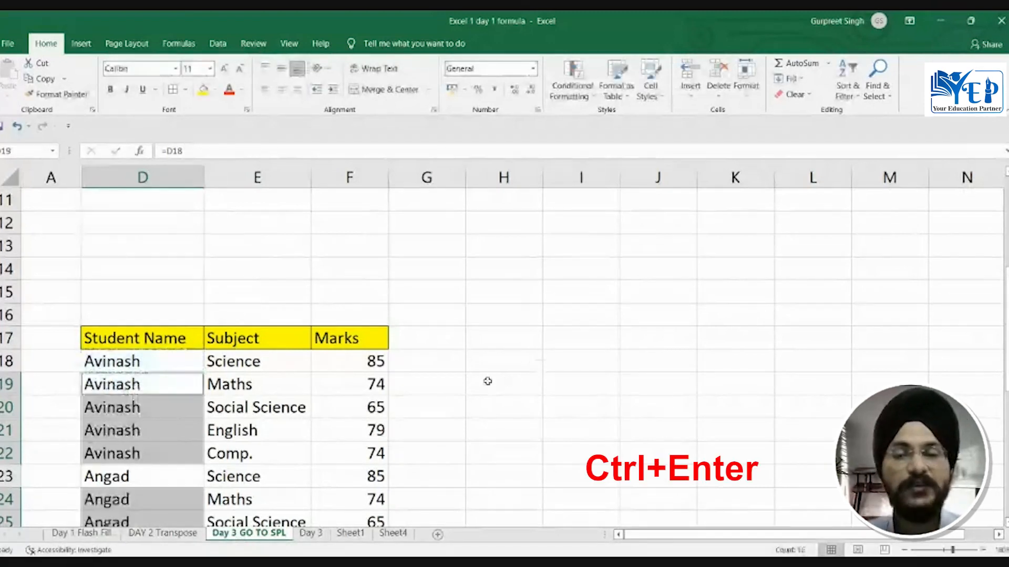
- Check the filled Student Name column down to the last row of the marks table
{"action": "key", "text": "Down"}
{"action": "key", "text": "Down"}
{"action": "key", "text": "Down"}
{"action": "key", "text": "Down"}
{"action": "key", "text": "Down"}
{"action": "key", "text": "Down"}
{"action": "key", "text": "Down"}
{"action": "key", "text": "Down"}
{"action": "key", "text": "Down"}
{"action": "key", "text": "Down"}
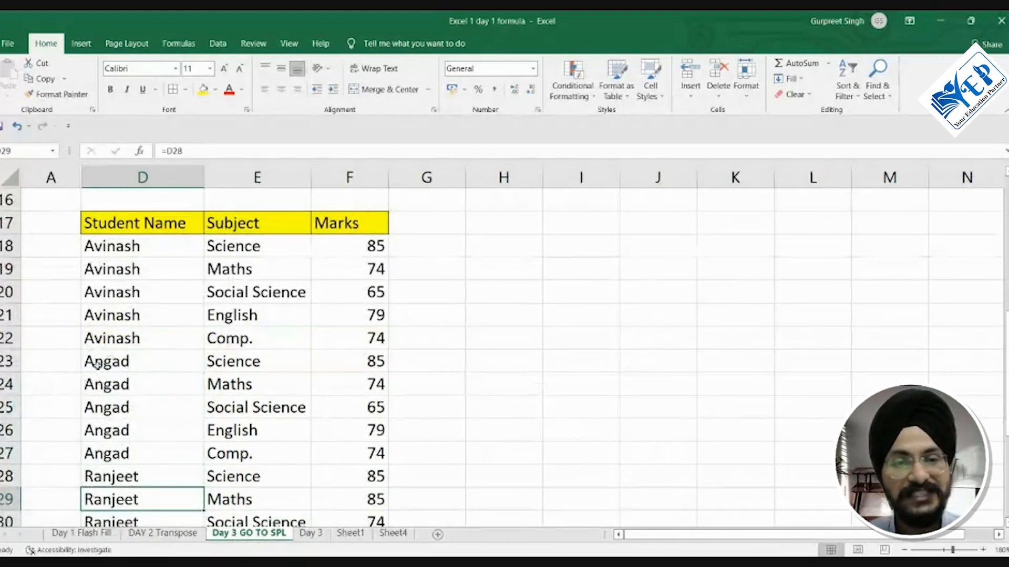
{"action": "key", "text": "Down"}
{"action": "key", "text": "Down"}
{"action": "key", "text": "Down"}
{"action": "key", "text": "Down"}
{"action": "key", "text": "Down"}
{"action": "key", "text": "Down"}
{"action": "key", "text": "Down"}
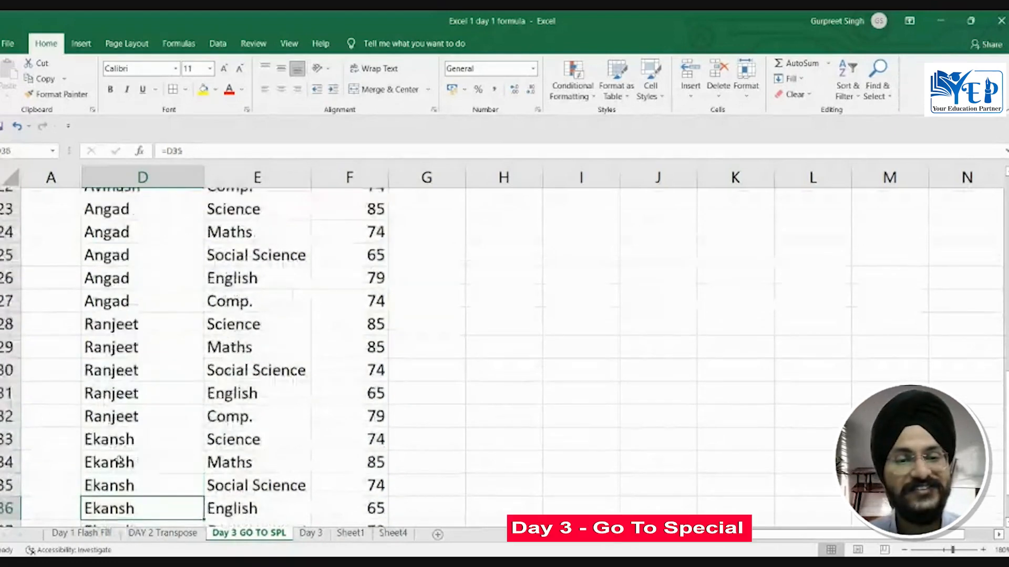
{"action": "key", "text": "Down"}
{"action": "key", "text": "Down"}
{"action": "key", "text": "Down"}
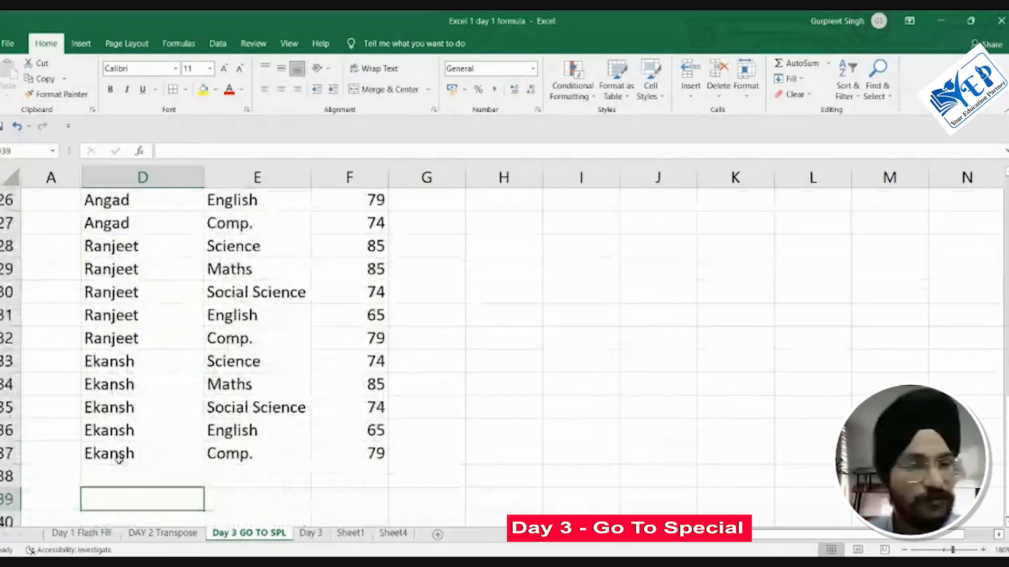